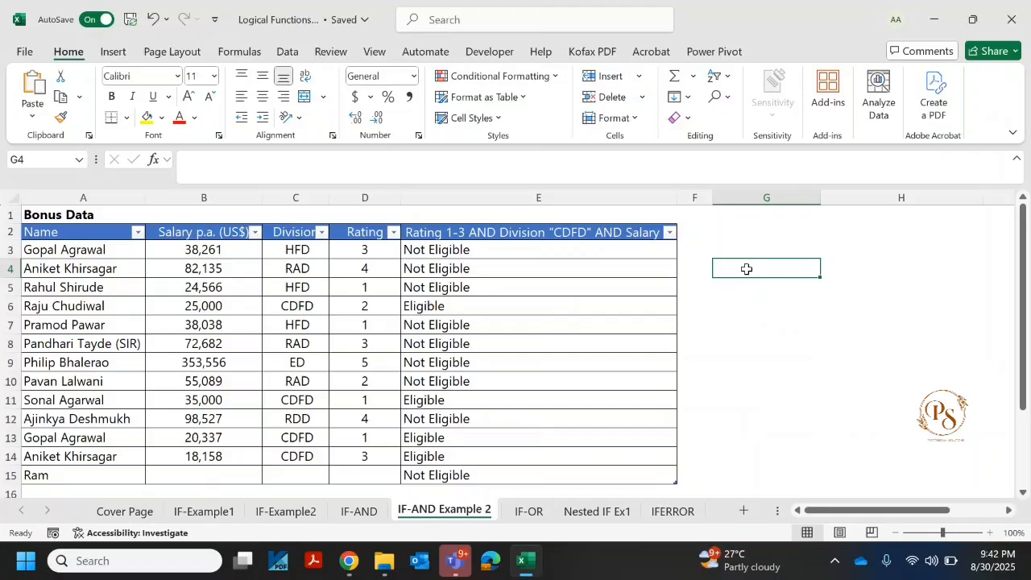
Step: Select the Bonus Data table from the header row through the last record
key(Left)
key(Up)
key(Left)
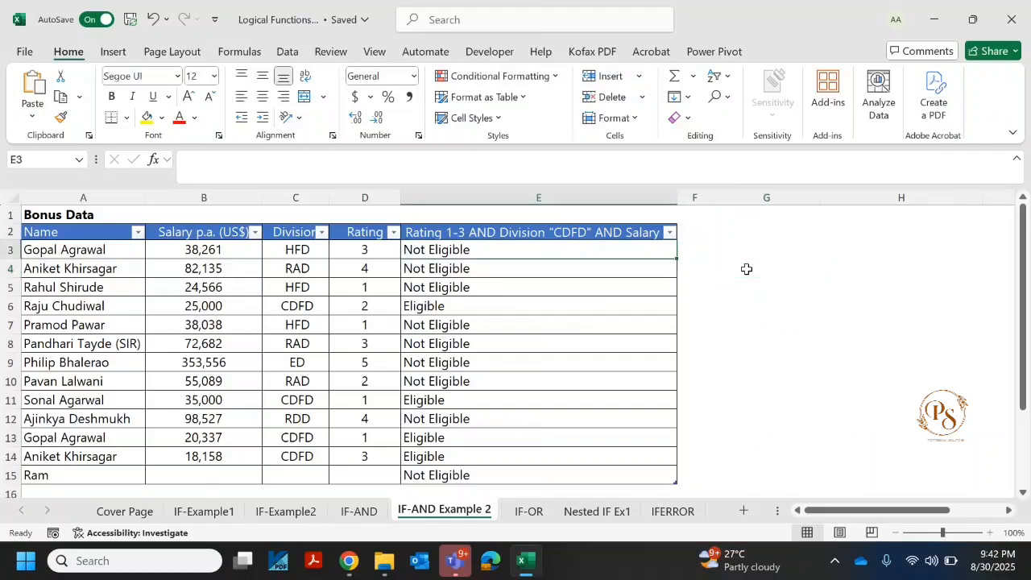
key(Up)
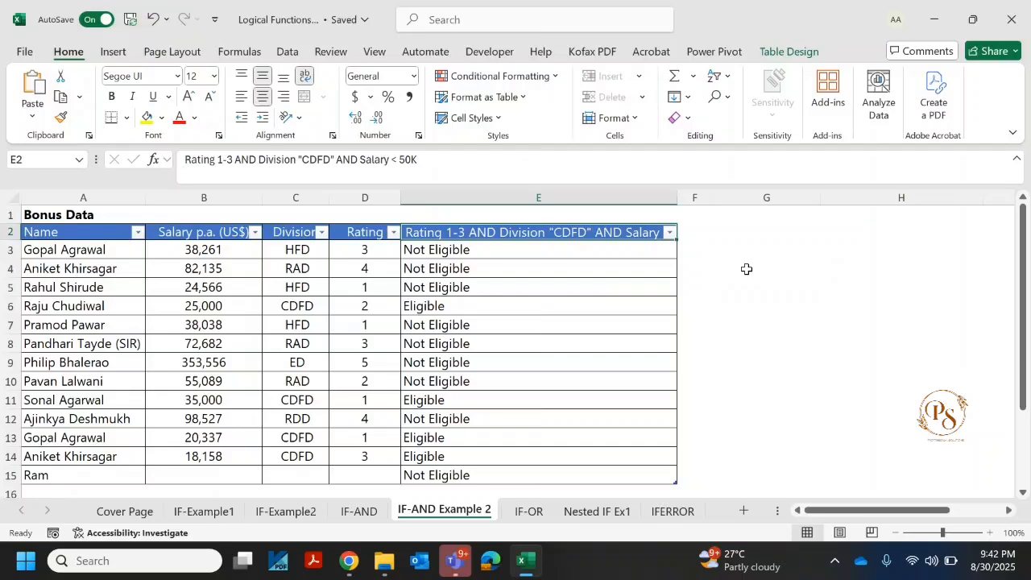
key(Left)
key(Left)
key(Left)
key(Left)
key(ctrl+shift+Right)
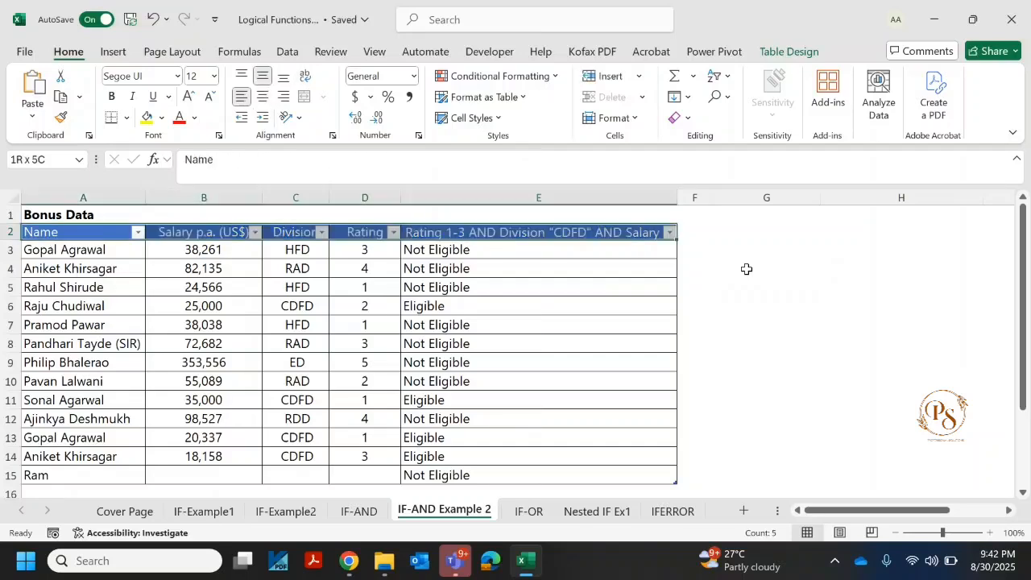
key(ctrl+shift+Down)
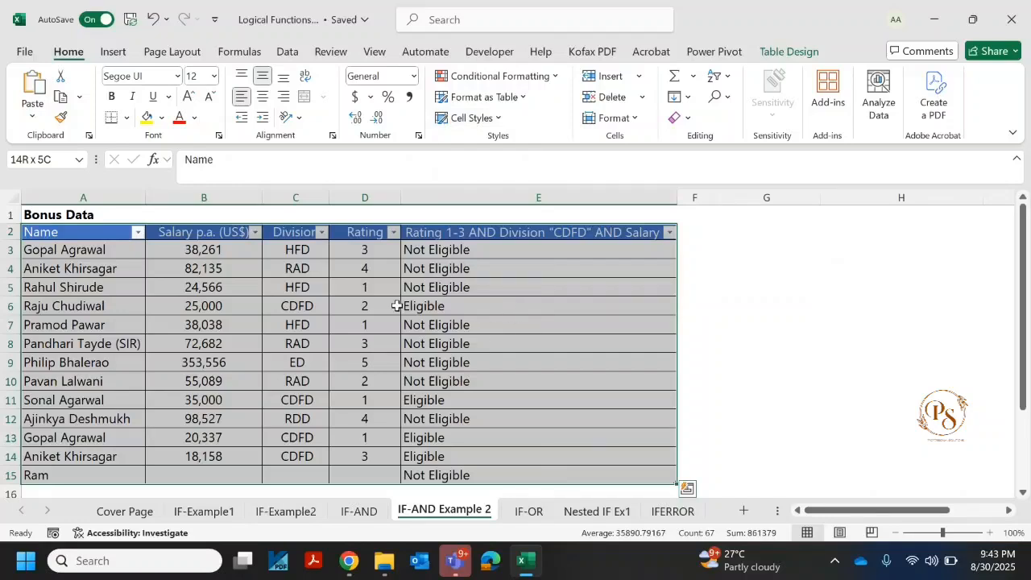
Step: Reselect the entire Bonus Data table, headers included, starting from the Name header cell
key(ctrl+a)
key(Down)
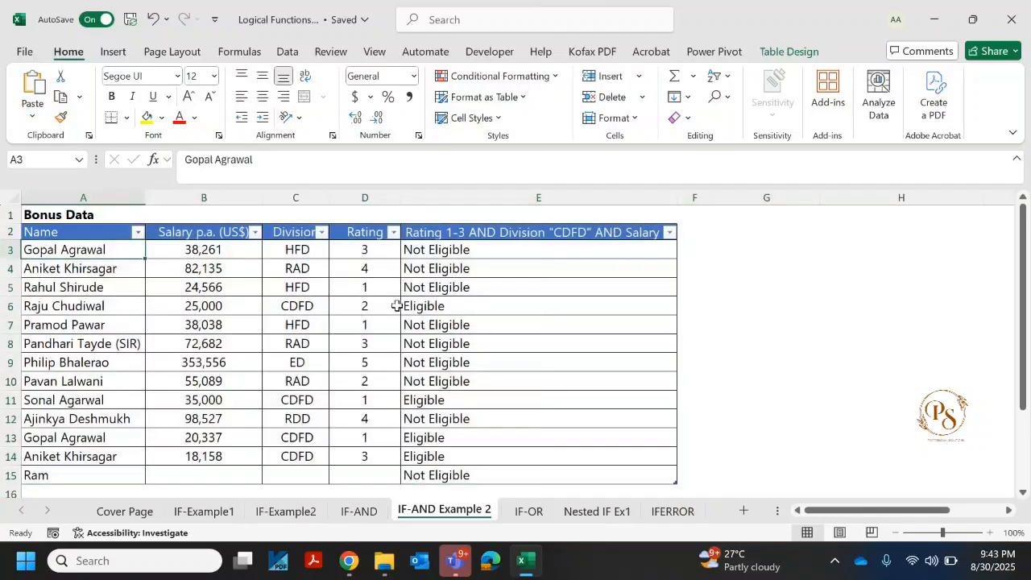
key(Up)
key(ctrl+a)
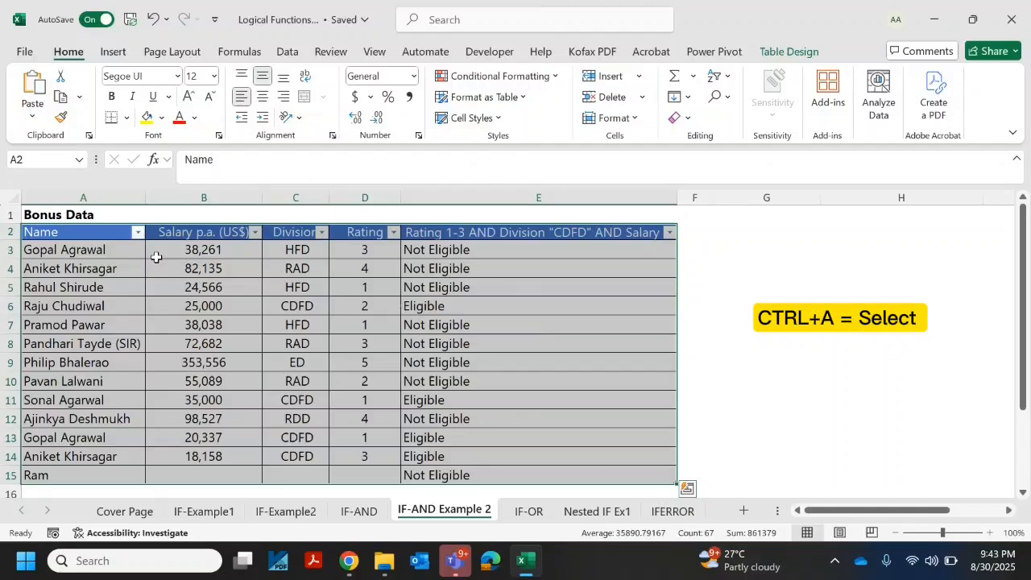
Step: Extend a selection from the Name header across all five columns and down to row 15
click(69, 232)
key(shift+Right)
key(shift+Right)
key(shift+Right)
key(shift+Right)
key(shift+Right)
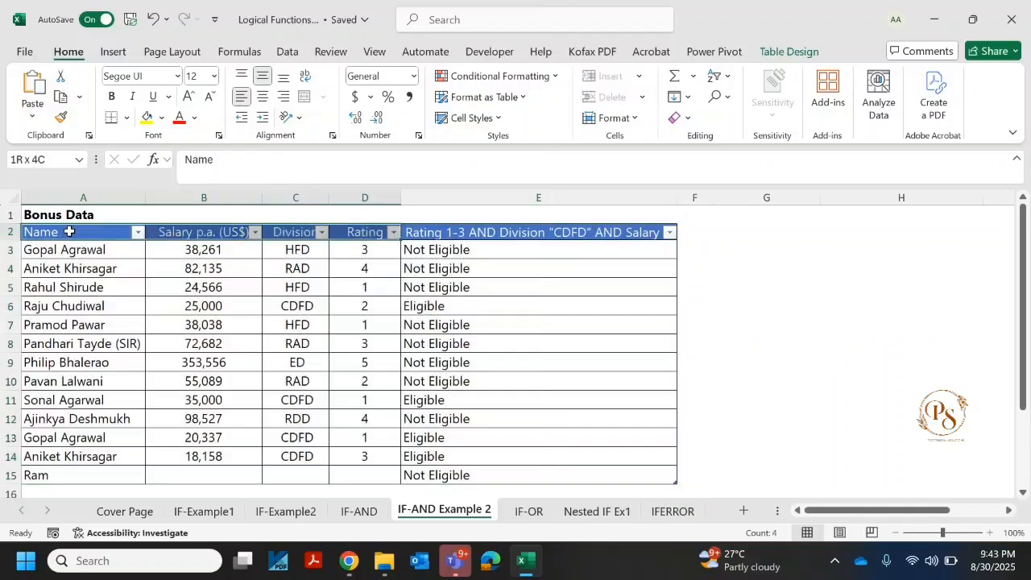
key(shift+Left)
key(ctrl+shift+Down)
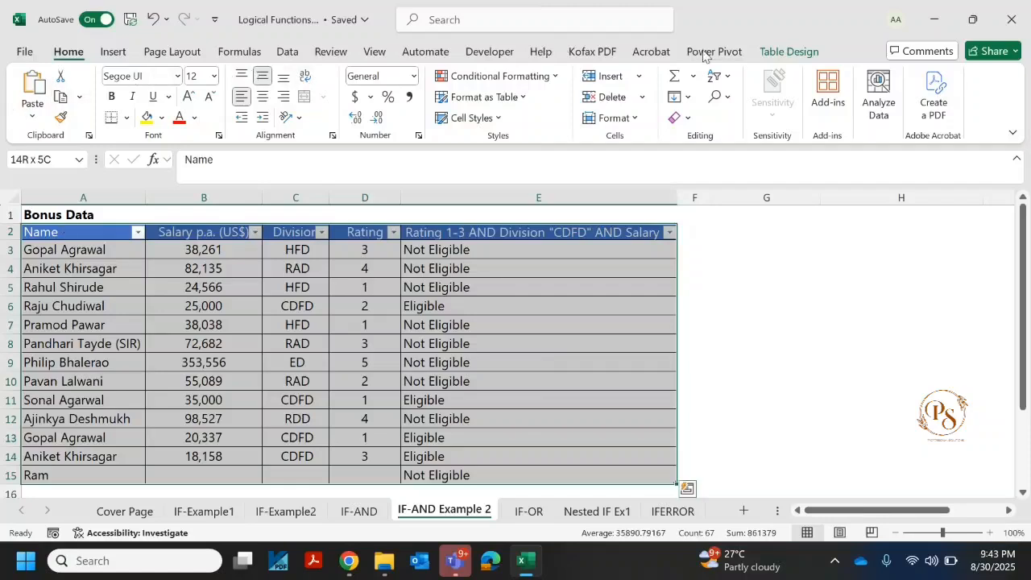
Step: Create a PivotTable from the selected table on a new worksheet and display its field list
click(113, 51)
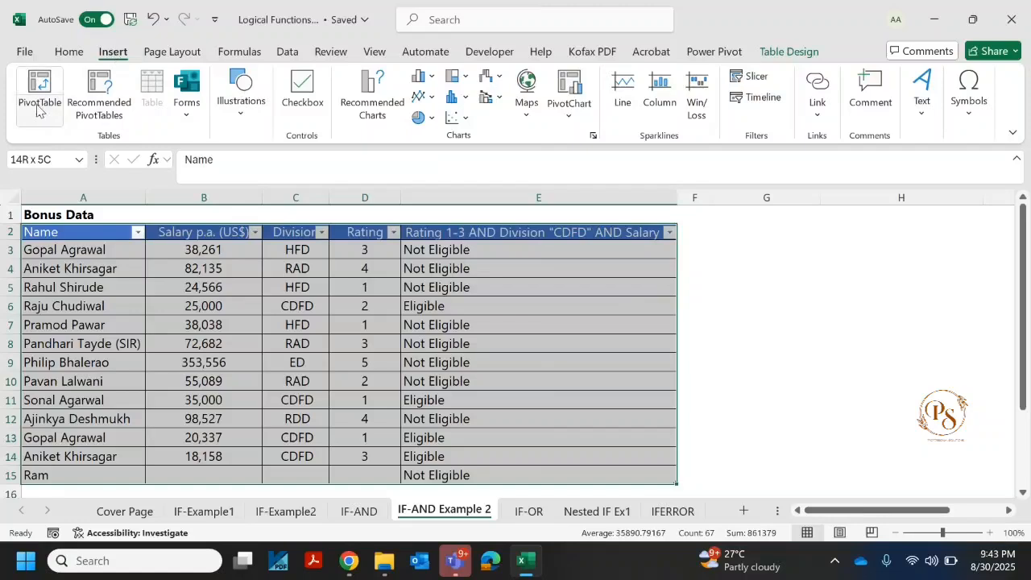
click(43, 121)
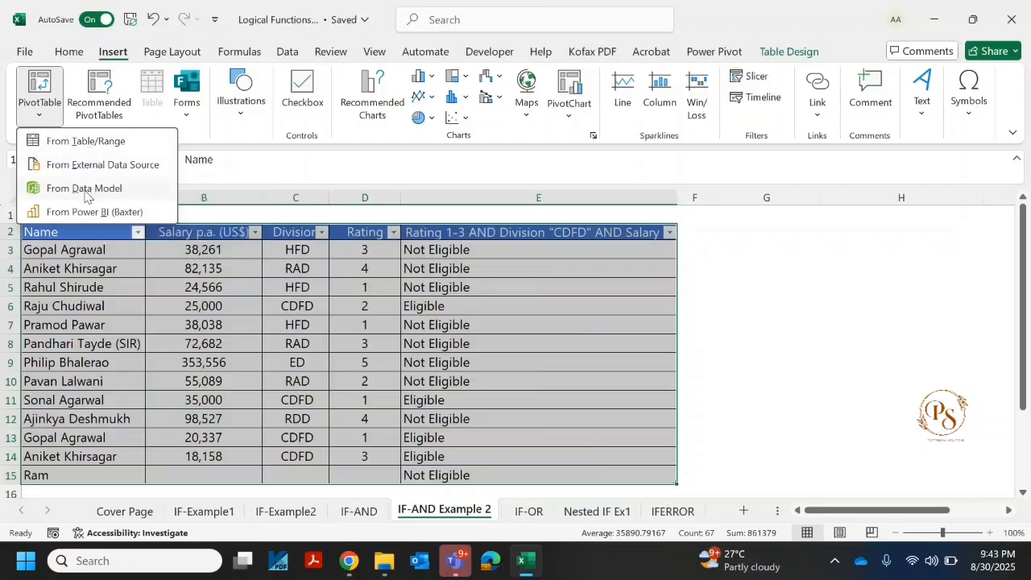
click(101, 141)
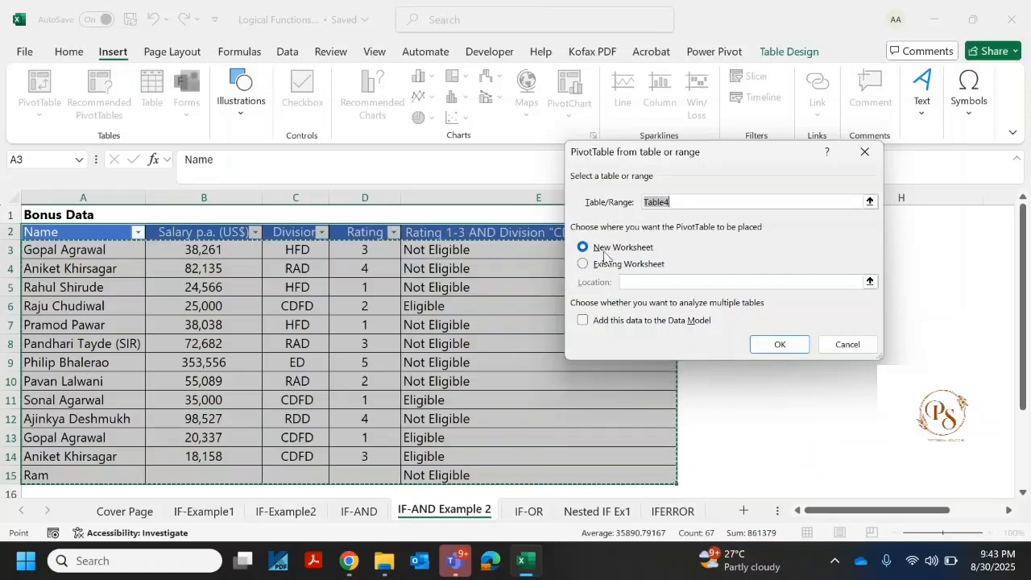
click(779, 347)
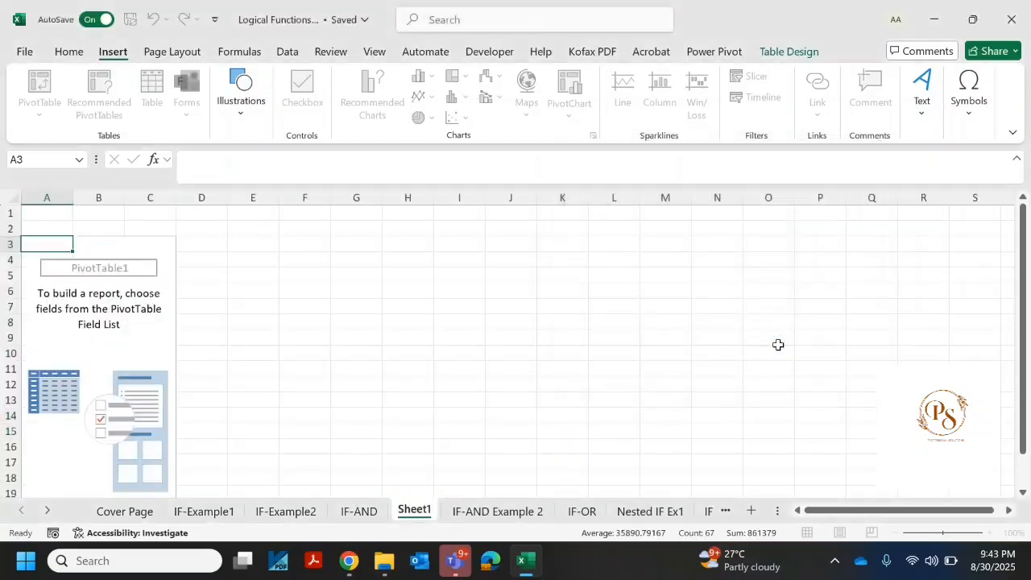
click(117, 273)
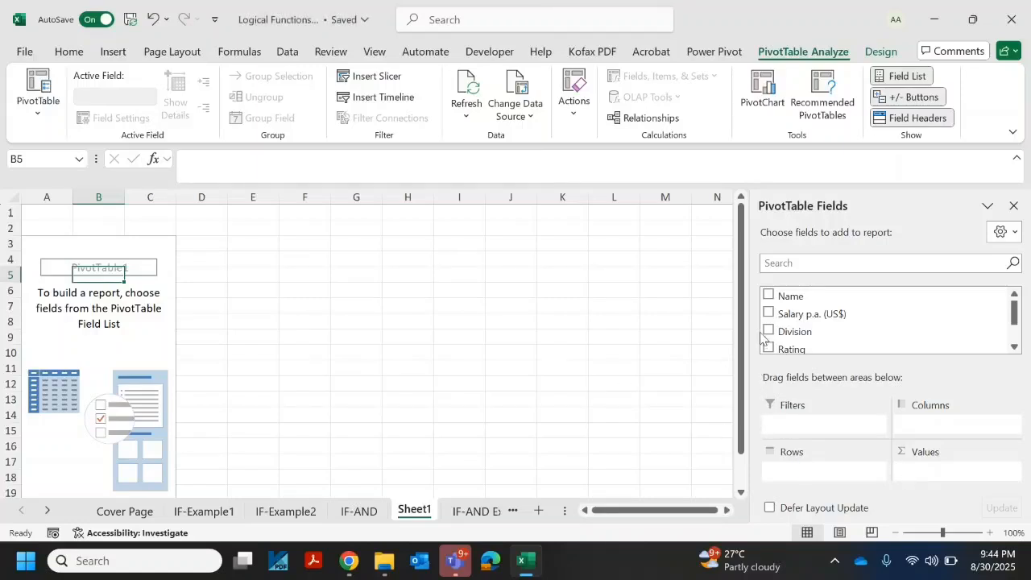
Step: Check the source column headers on the IF-AND Example 2 sheet and return to the PivotTable on Sheet1
key(ctrl+Page_Down)
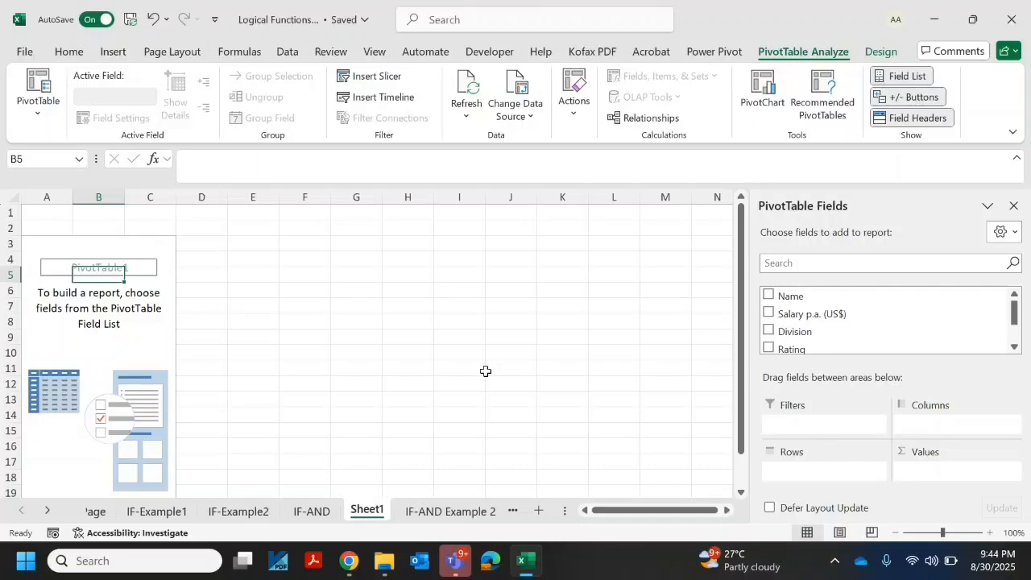
key(ctrl+Page_Down)
key(Tab)
key(Tab)
key(Tab)
key(Tab)
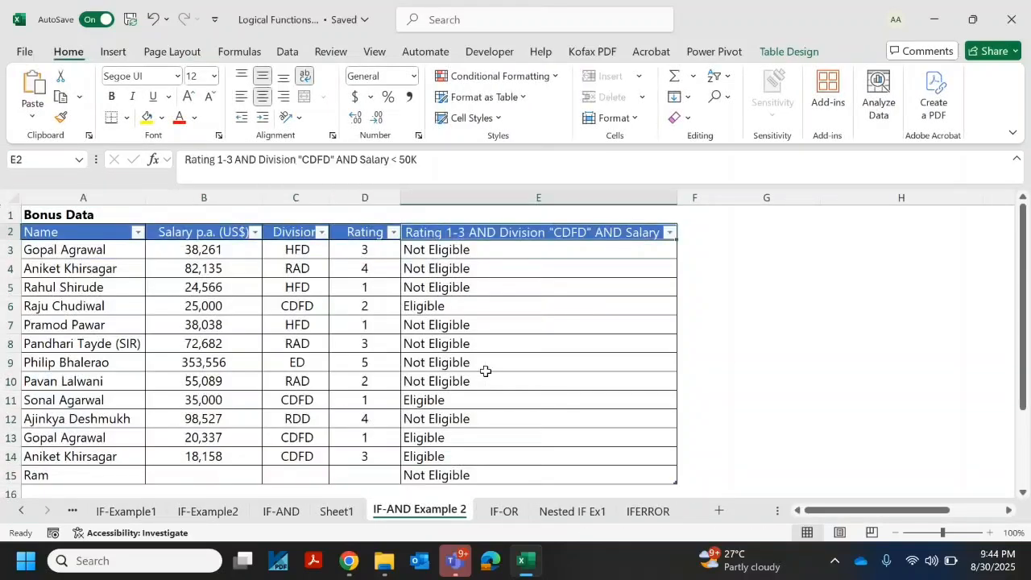
key(ctrl+Page_Up)
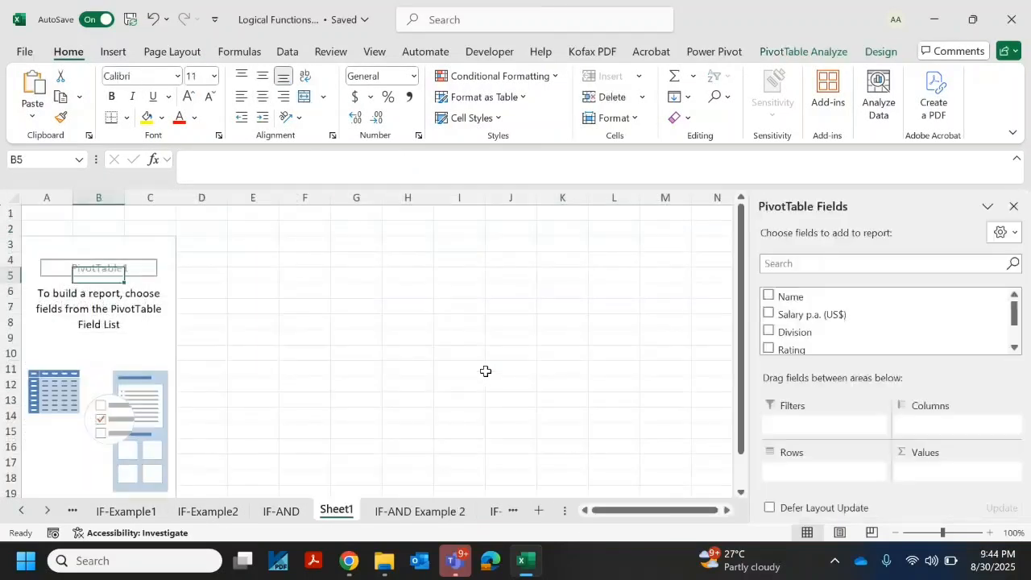
Step: Add the Rating 1-3 AND Division "CDFD" AND Salary eligibility field to the PivotTable rows, with Name nested beneath it
scroll(776, 323, down, 1)
click(768, 340)
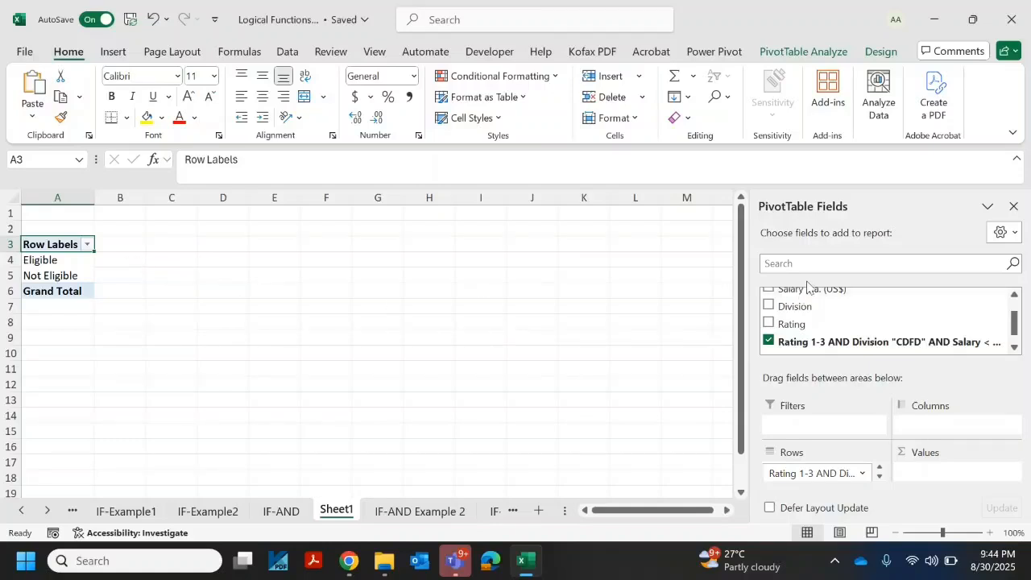
scroll(1017, 308, up, 2)
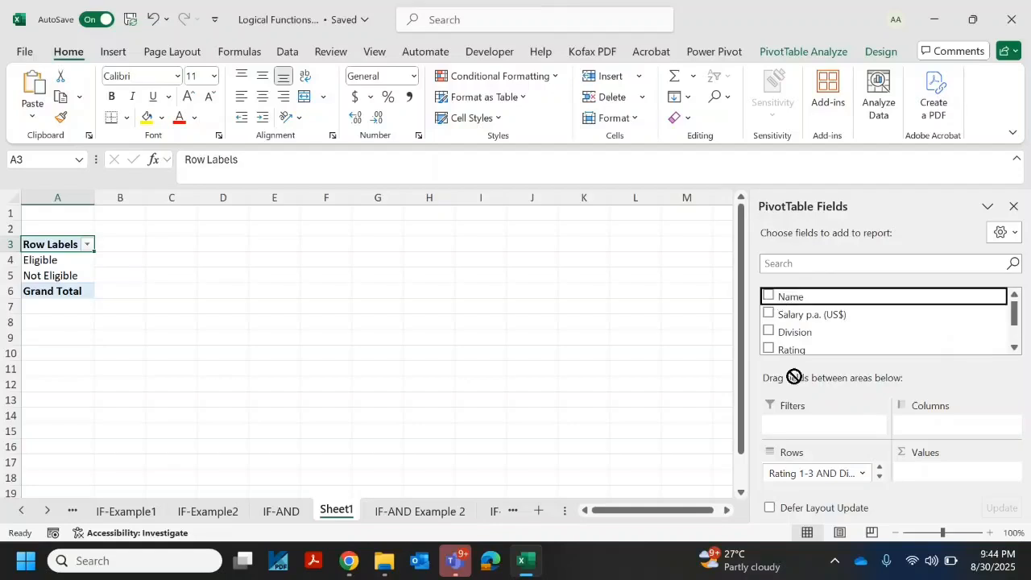
drag(808, 482, 810, 484)
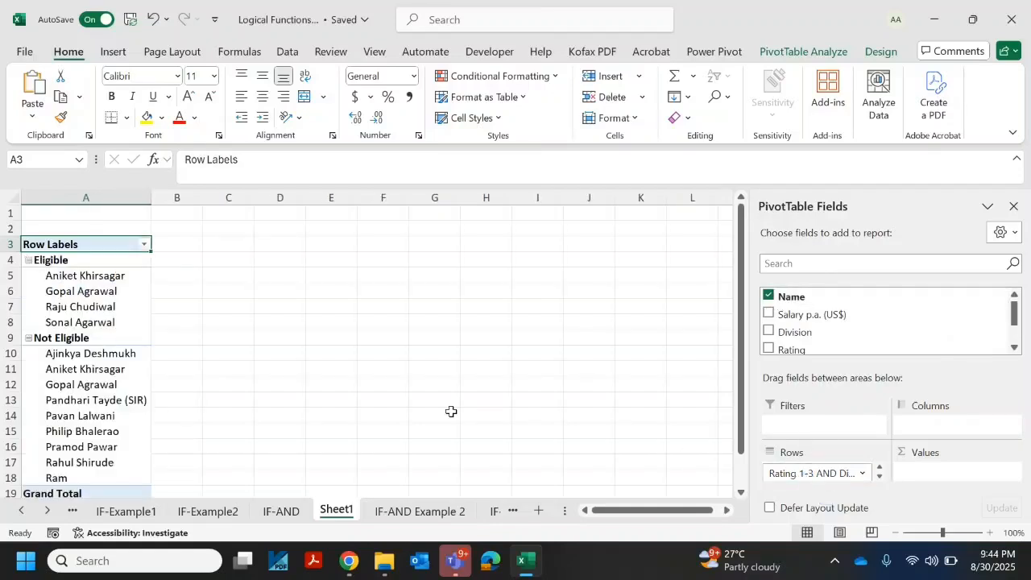
Step: Review the names grouped under the Eligible and Not Eligible row labels
click(185, 312)
key(ctrl+Home)
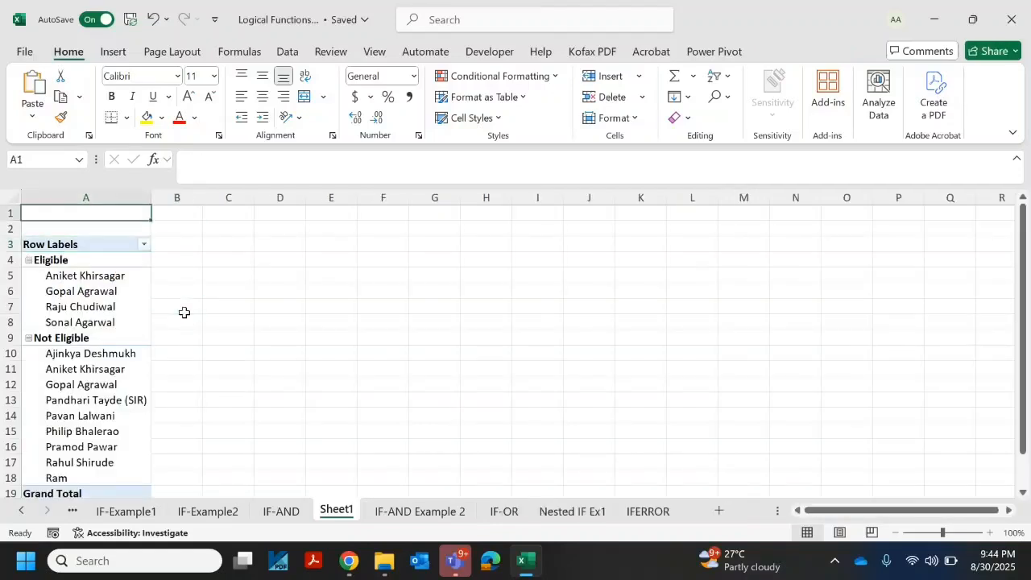
key(Down)
key(Down)
key(Down)
key(Down)
key(Down)
key(Down)
key(Down)
key(Down)
key(Down)
key(Down)
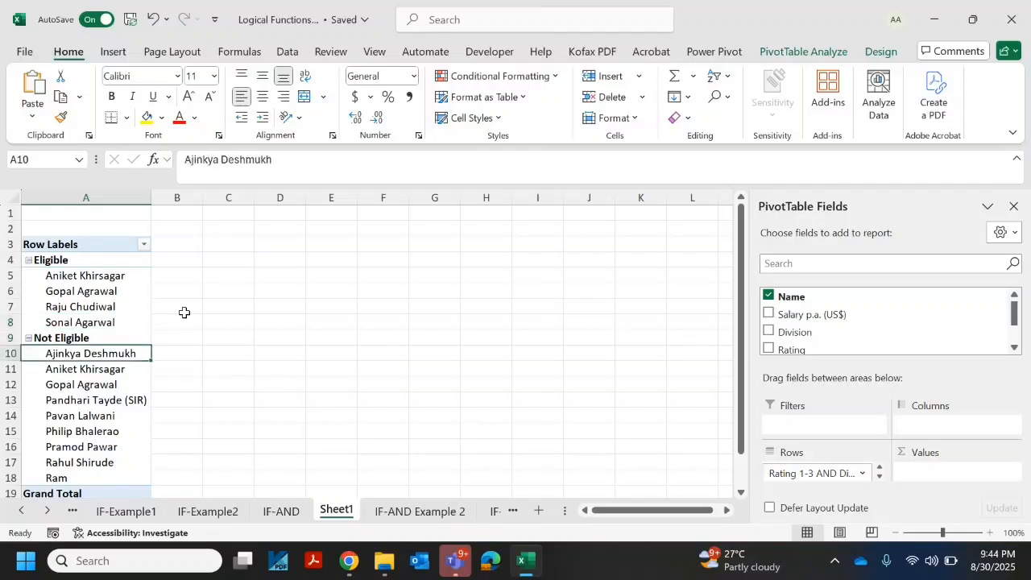
key(ctrl+Down)
key(ctrl+Up)
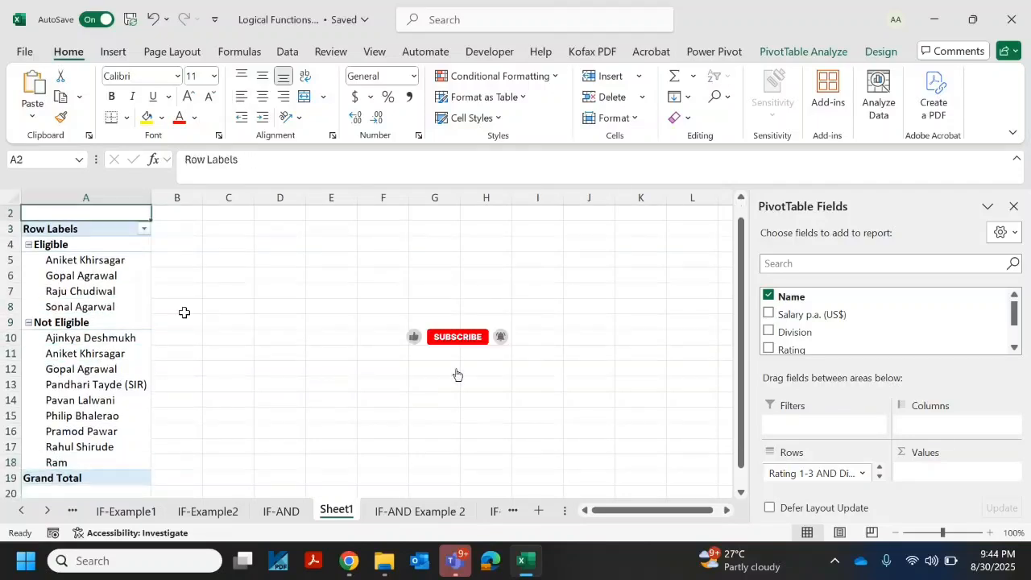
Step: Add Salary p.a. (US$) to the PivotTable values as a sum
key(Down)
key(Down)
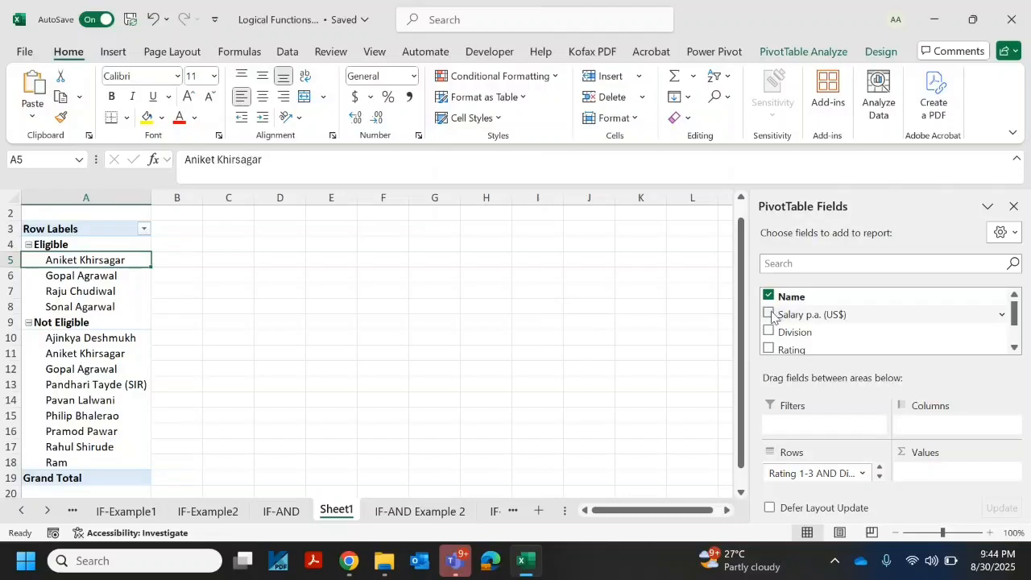
drag(771, 316, 943, 475)
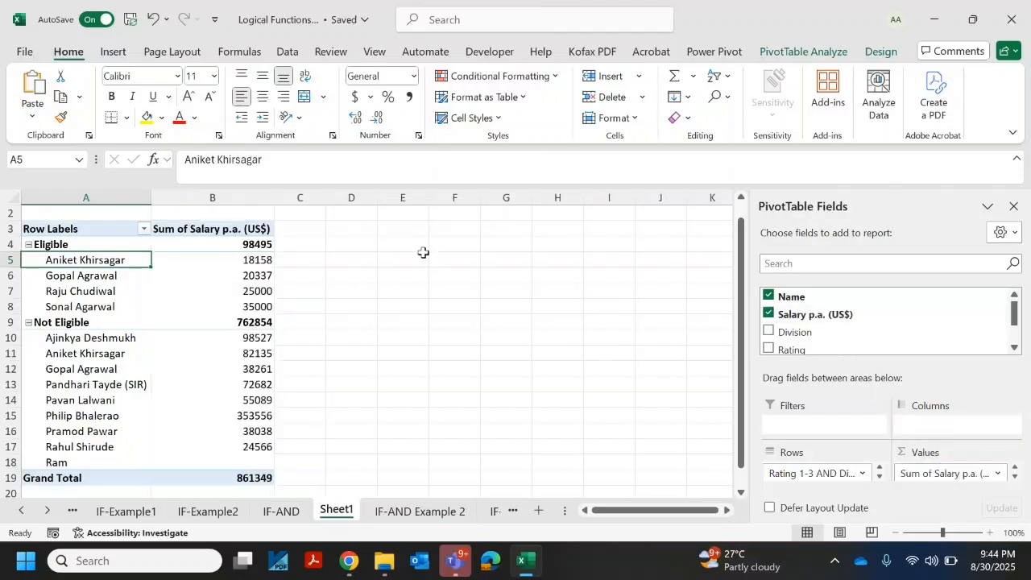
Step: Review the summed salary per person, the group subtotals and the grand total in the PivotTable
click(406, 247)
key(Up)
key(Left)
key(Left)
key(Left)
key(Down)
key(Down)
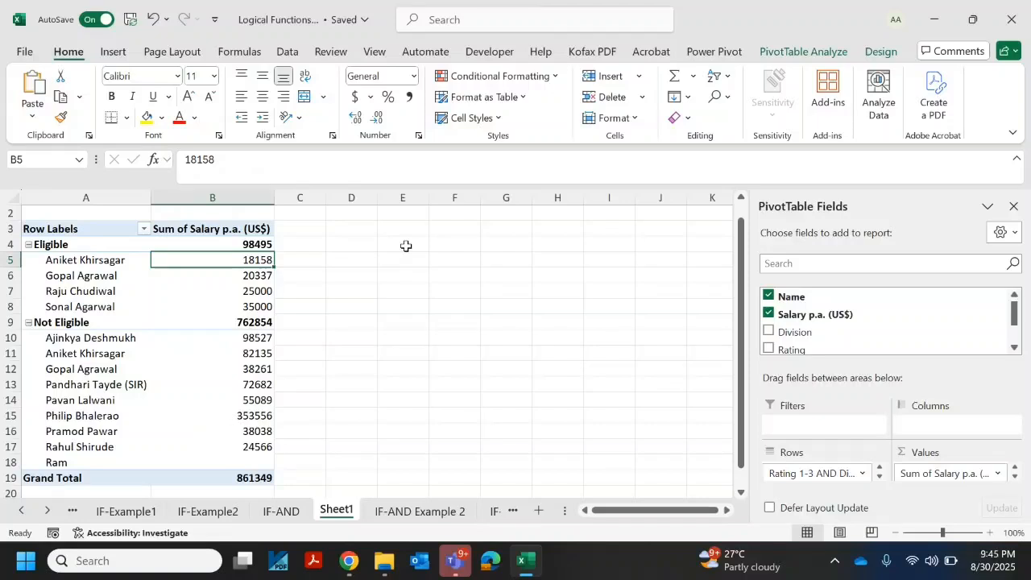
key(Down)
key(Down)
key(Down)
key(Down)
key(Down)
key(Down)
key(Down)
key(Down)
key(Down)
key(Down)
key(Down)
key(Down)
key(Down)
key(Down)
key(Down)
key(Down)
key(Down)
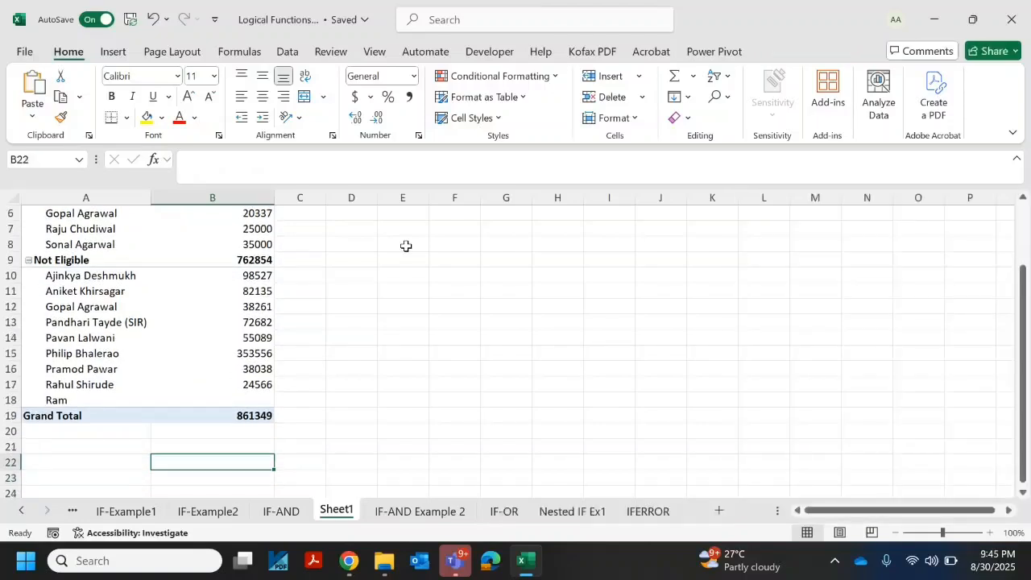
key(Up)
key(Up)
key(Up)
key(Up)
key(Up)
key(Up)
key(Up)
key(Up)
key(Up)
key(Up)
key(Up)
key(Up)
key(Up)
key(Up)
key(Up)
key(Up)
key(Up)
key(Up)
key(Up)
key(Up)
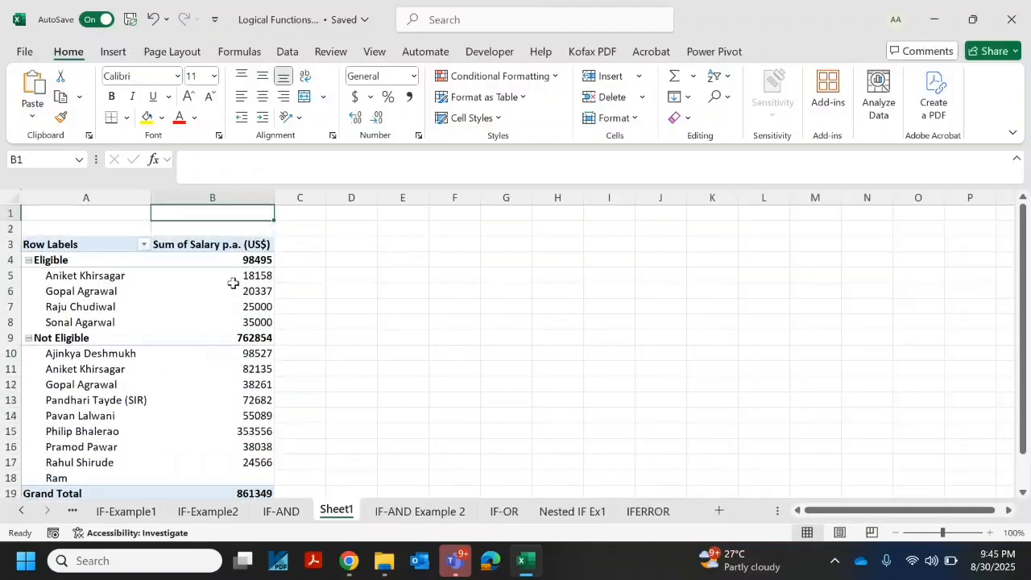
Step: Add Division as a report filter of the PivotTable
click(229, 288)
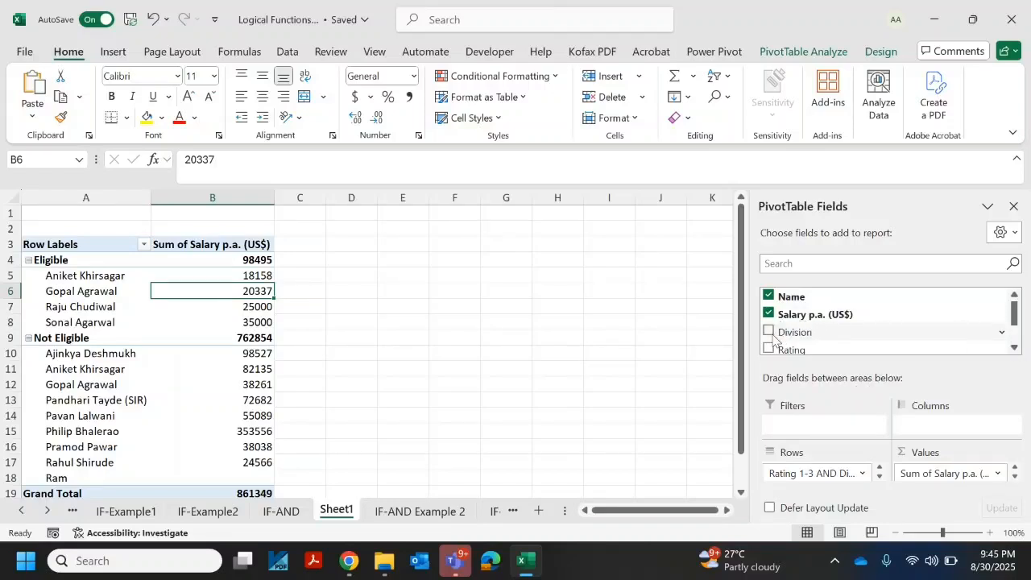
drag(772, 337, 822, 425)
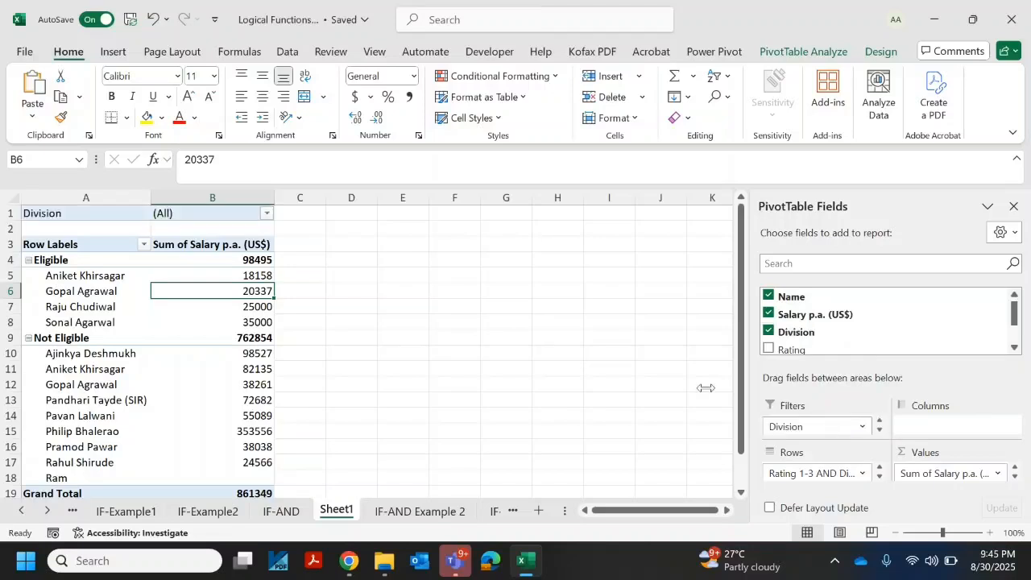
Step: Open the Division report filter choices and enable selecting multiple items
click(396, 259)
key(Up)
key(Up)
key(Up)
key(Home)
key(Right)
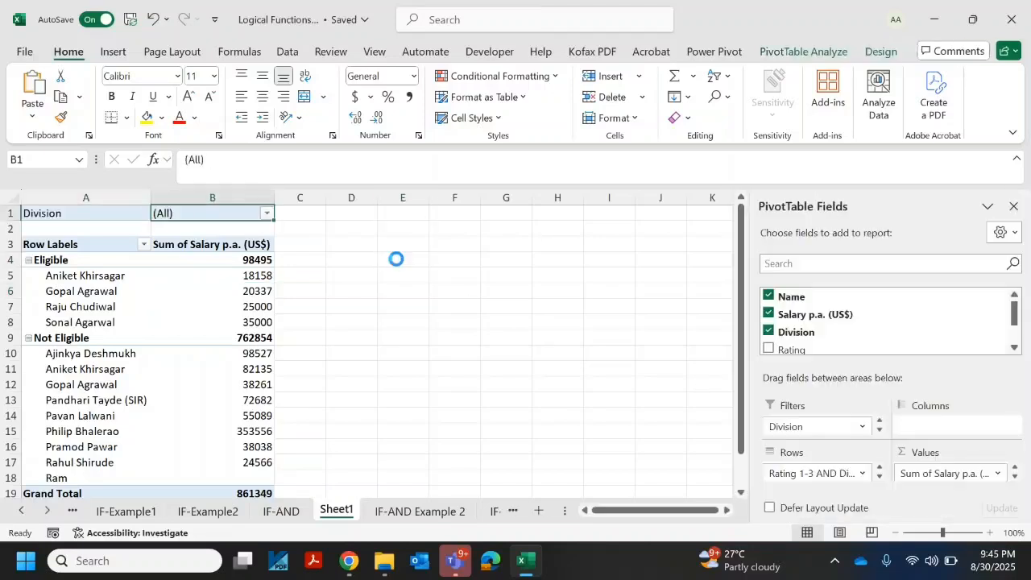
key(alt+Down)
key(Down)
key(Down)
key(Down)
key(Down)
key(Down)
key(Down)
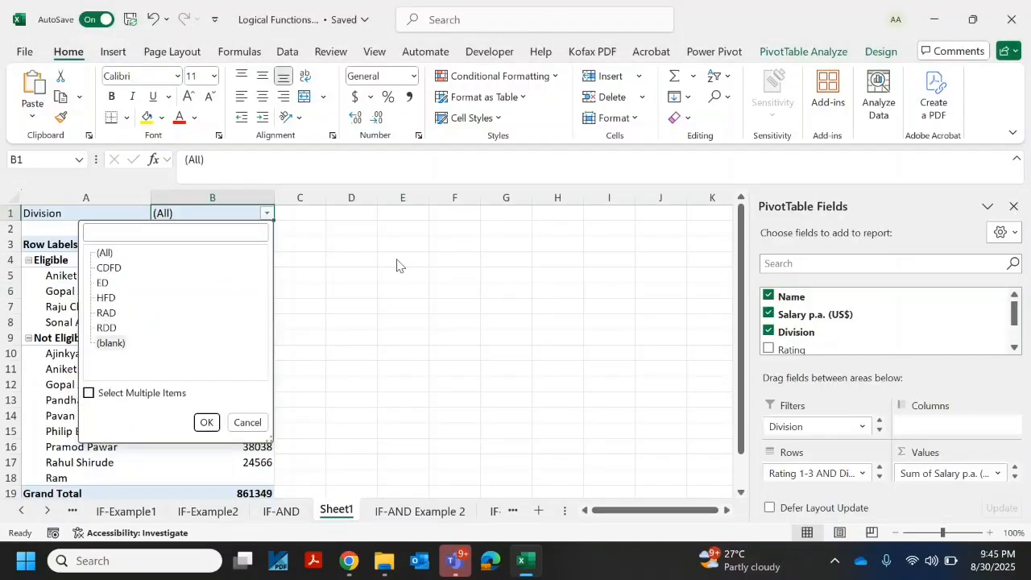
key(Tab)
key(space)
Step: Clear all divisions, tick only CDFD and apply the Division filter
key(shift+Tab)
key(space)
key(Up)
key(Up)
key(Up)
key(Up)
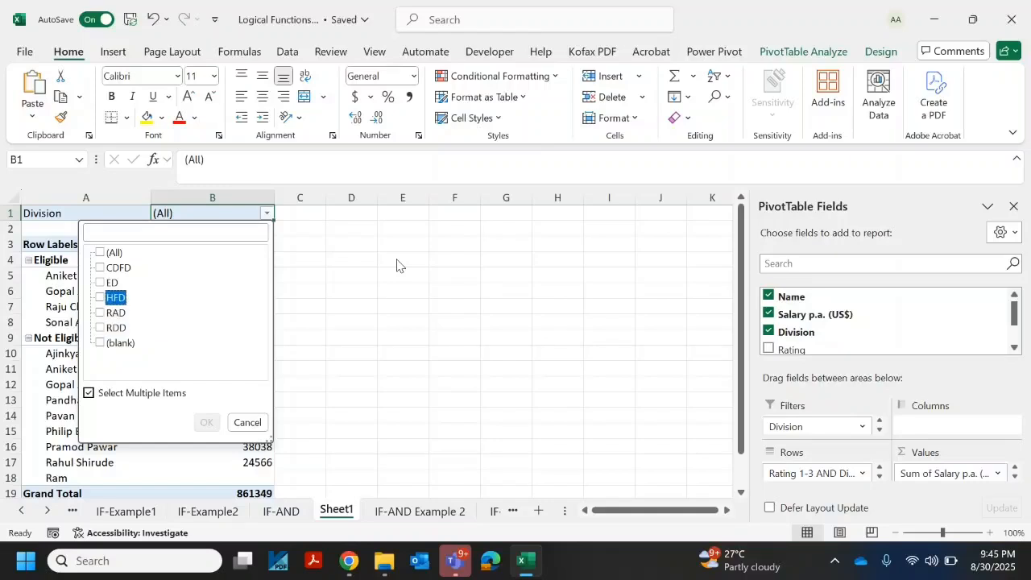
key(Up)
key(space)
key(Return)
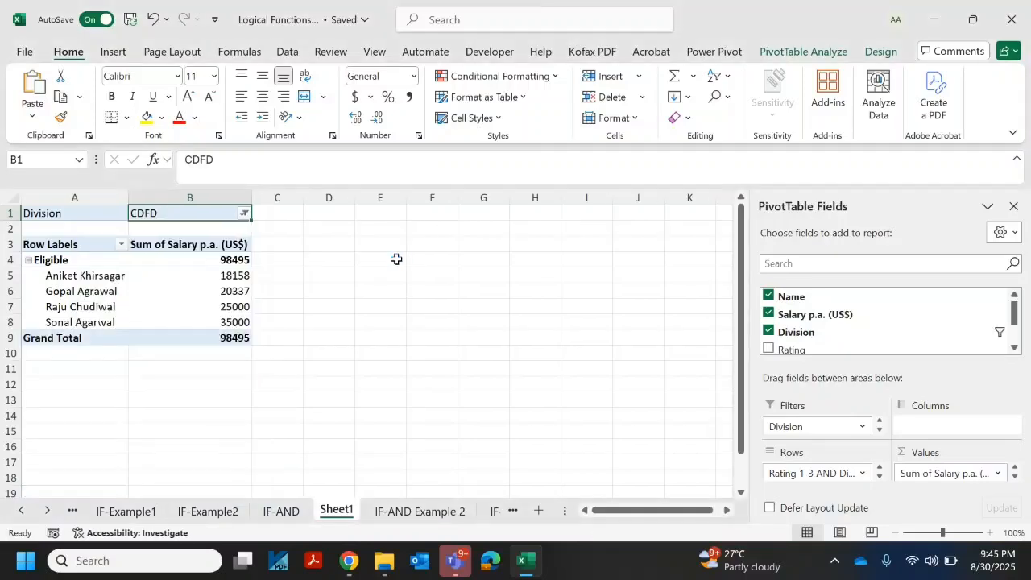
Step: Switch the Division filter from CDFD to ED only
key(alt+Down)
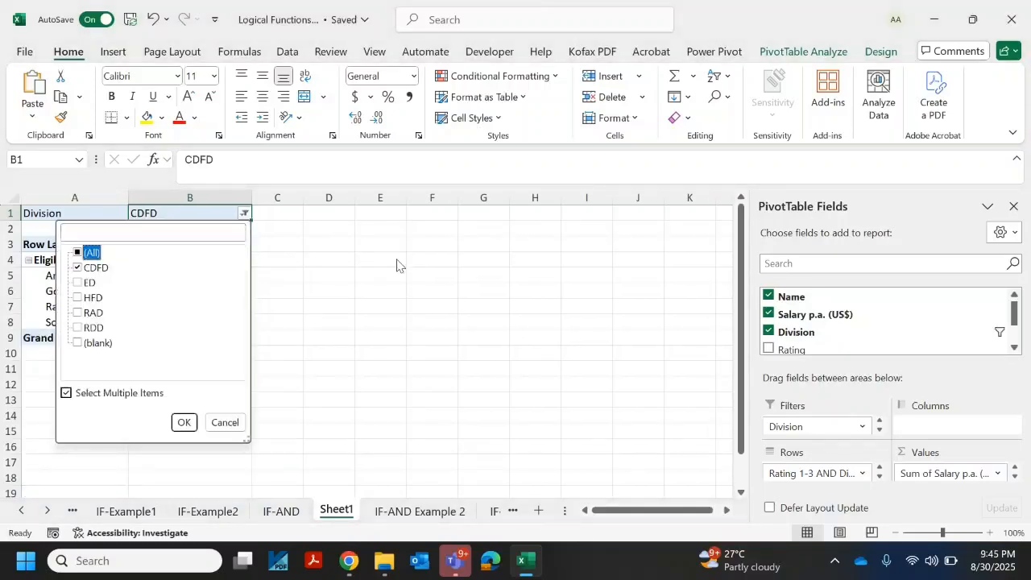
key(Down)
key(space)
key(Down)
key(space)
key(Return)
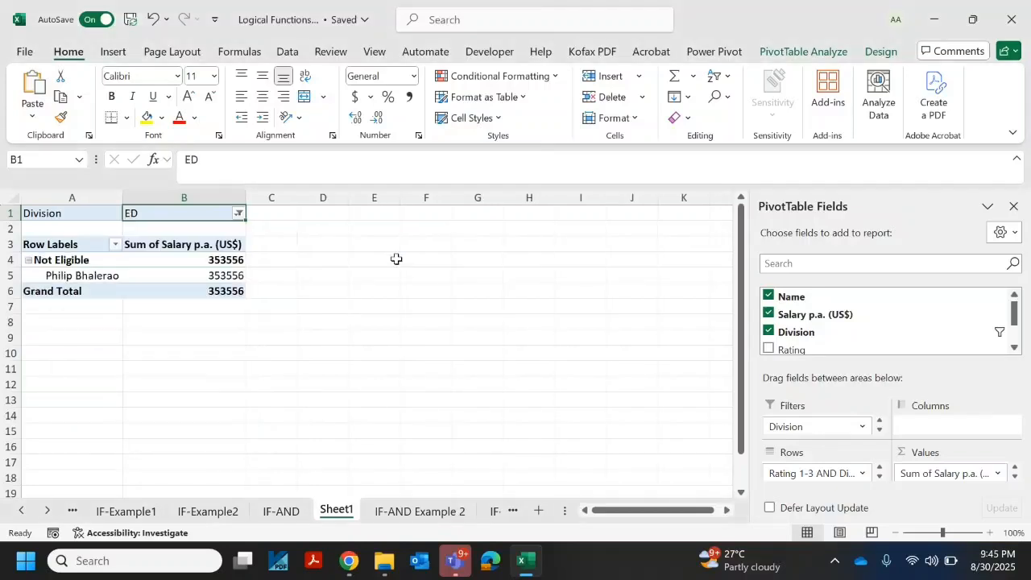
Step: Switch the Division report filter to show RAD only
key(alt+Down)
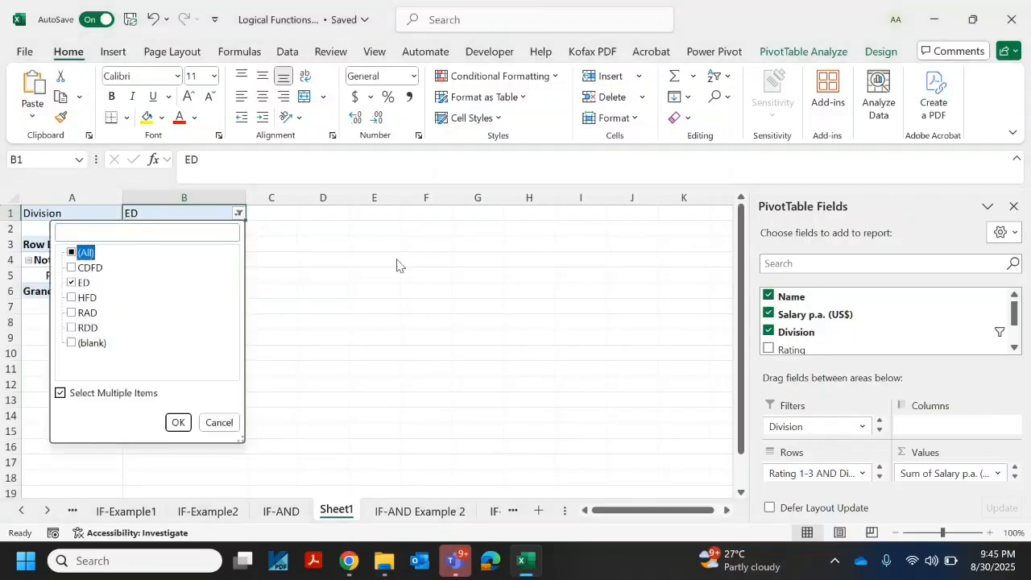
key(Down)
key(Down)
key(Down)
key(Down)
key(Up)
key(Up)
key(space)
key(Down)
key(Down)
key(space)
key(Return)
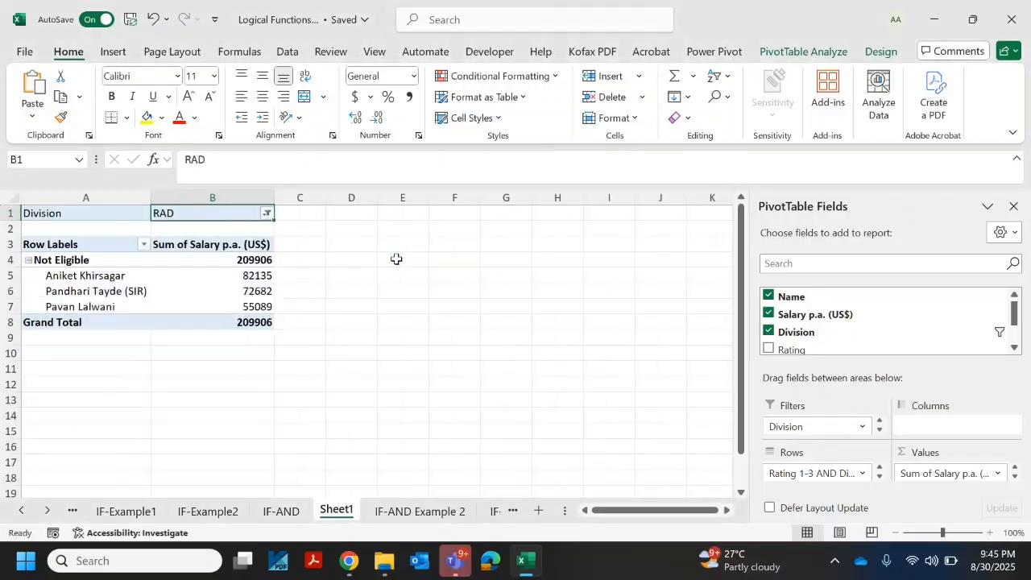
Step: Reset the Division report filter to include all divisions, including blank
key(alt+Down)
key(Down)
key(Down)
key(Down)
key(Down)
key(Down)
key(Up)
key(space)
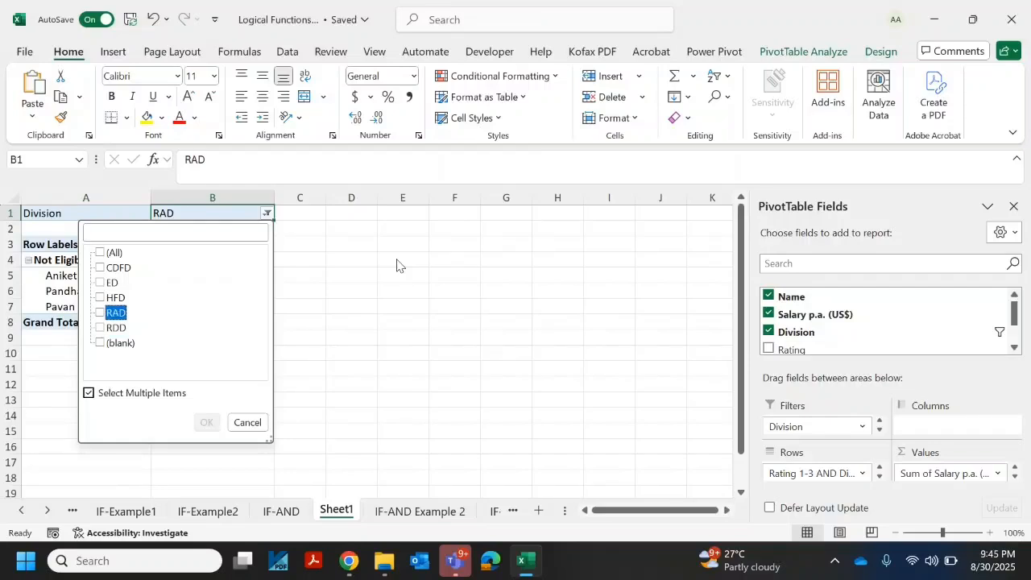
key(Down)
key(Down)
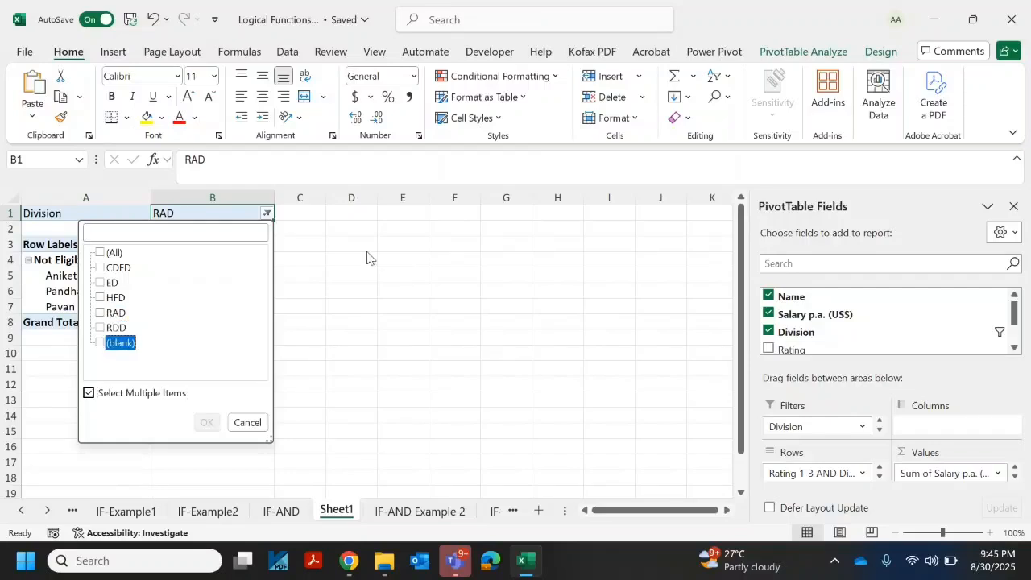
key(Up)
key(Up)
key(Up)
key(Up)
key(Up)
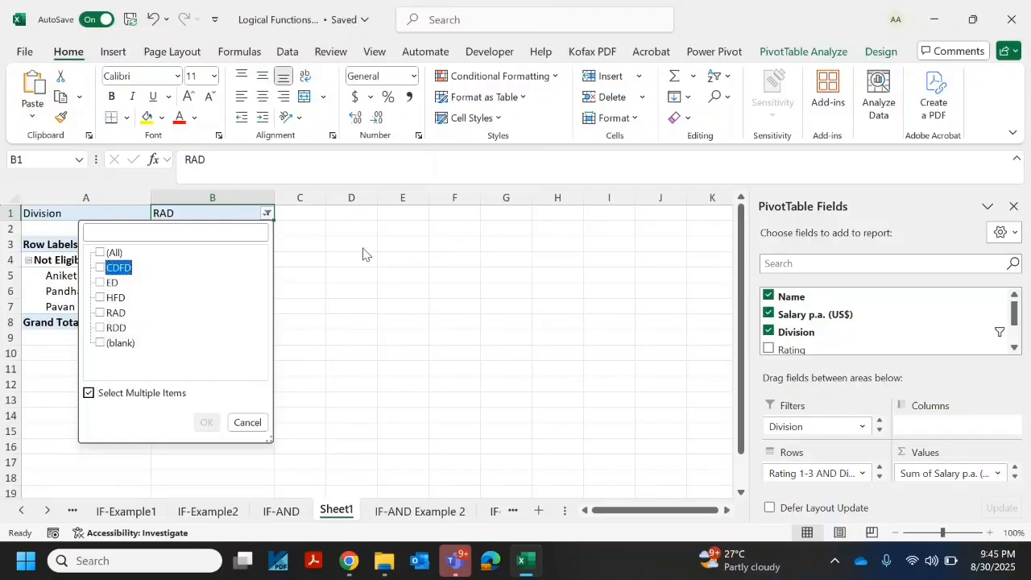
key(Up)
key(space)
key(Return)
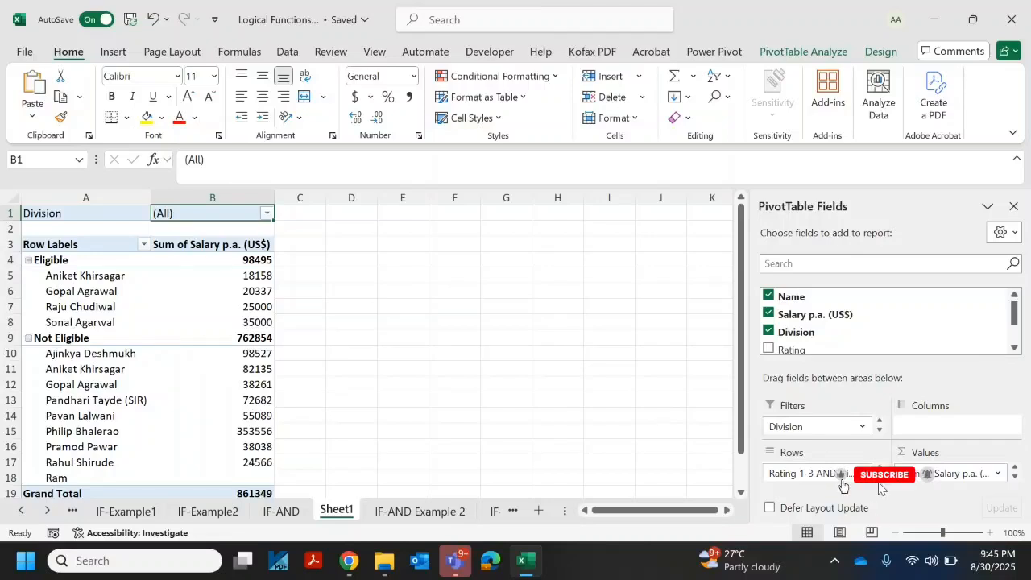
Step: Move the bonus eligibility field (Rating 1-3 AND Di...) from the PivotTable's Rows area to Columns
drag(814, 474, 952, 435)
click(420, 280)
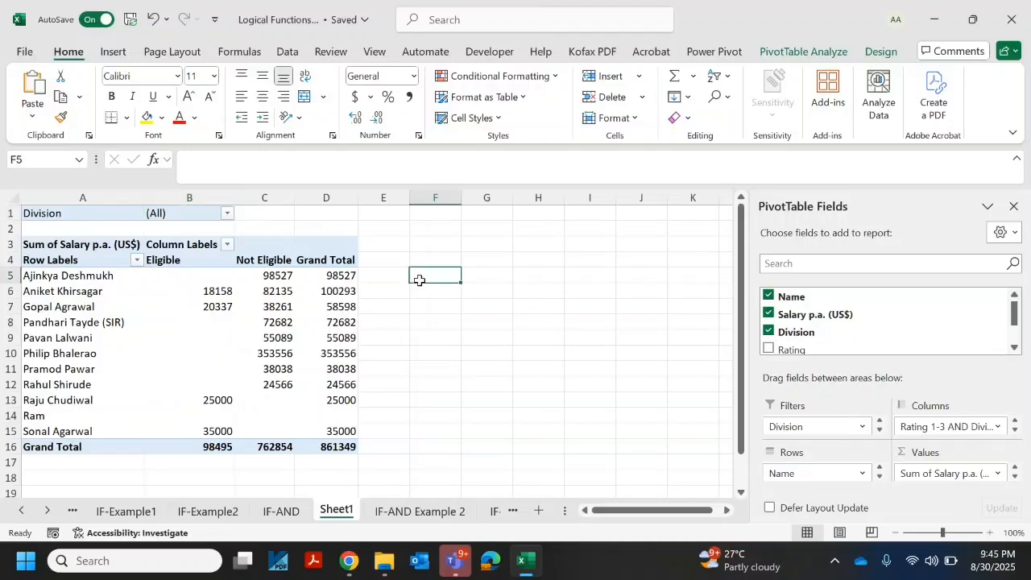
Step: Examine the names and their salaries under the Eligible and Not Eligible columns of the rearranged PivotTable
key(Left)
key(Left)
key(Left)
key(ctrl+Down)
key(Up)
key(Up)
key(Up)
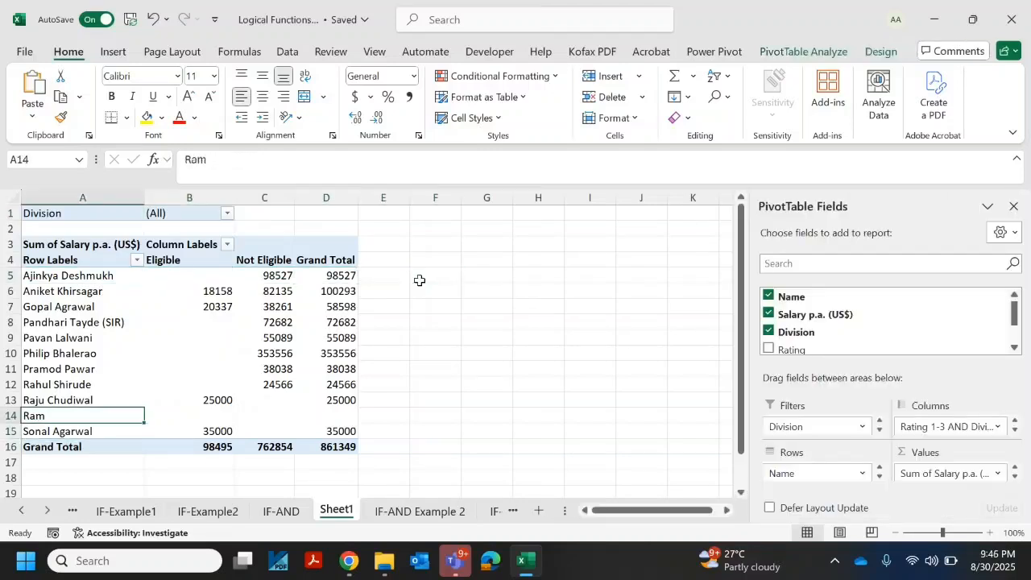
key(Up)
key(Up)
key(Up)
key(Up)
key(Up)
key(Up)
key(Right)
key(Up)
key(Up)
key(Right)
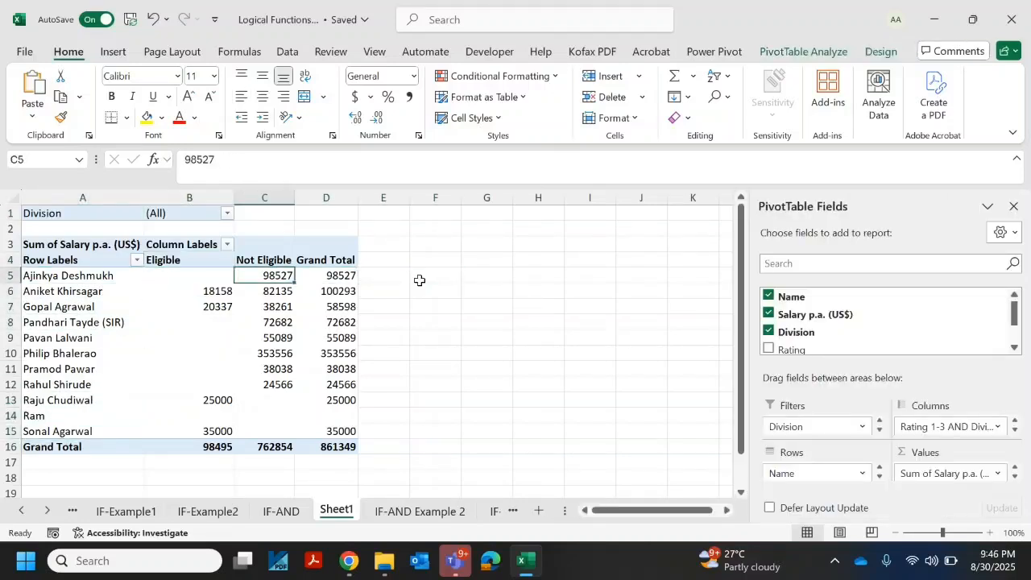
key(ctrl+Down)
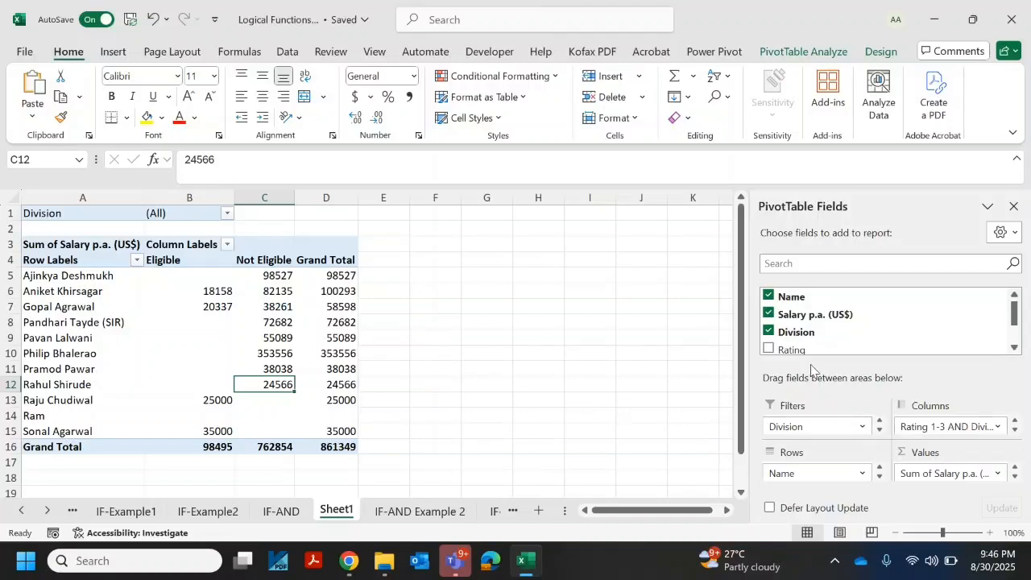
Step: Undo the move of the bonus eligibility field to Columns and select the first salary value under Eligible
key(ctrl+z)
click(386, 310)
key(ctrl+Up)
key(ctrl+Left)
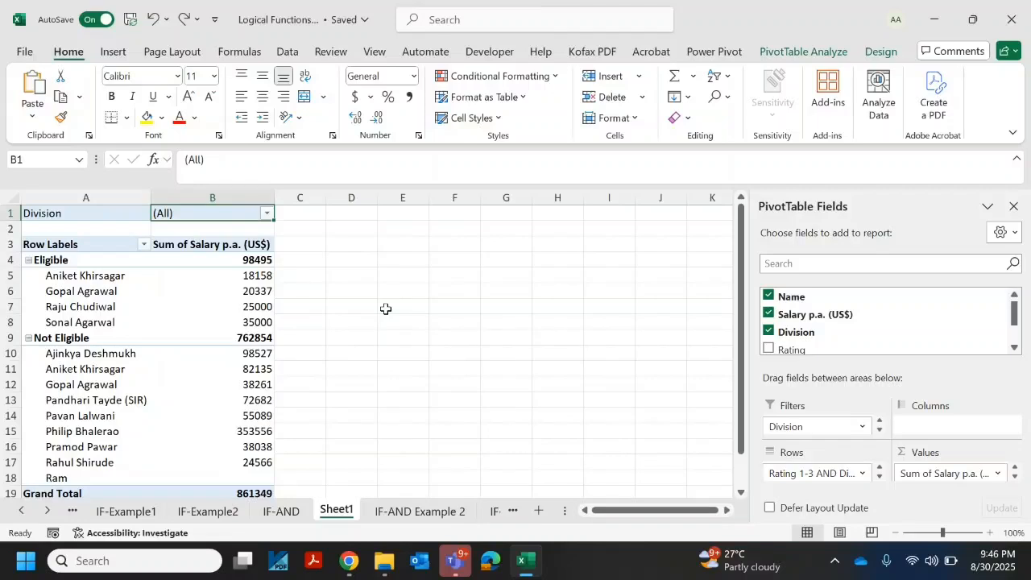
click(193, 280)
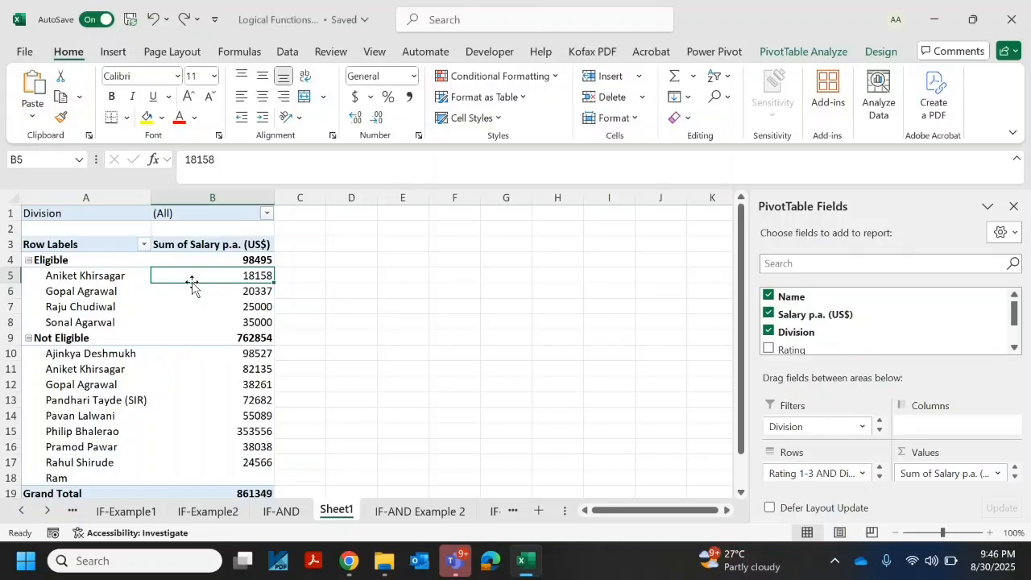